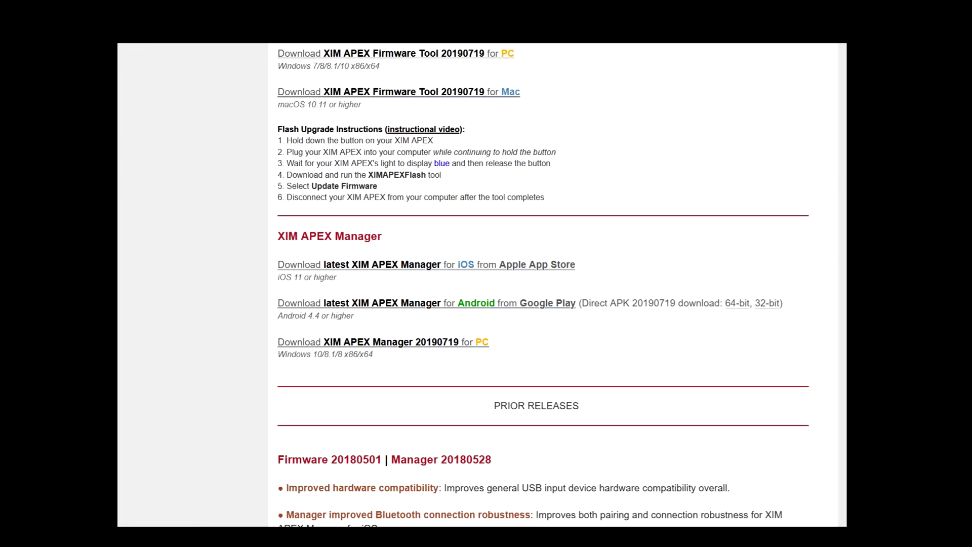
{"action": "left_click_drag", "start_coordinate": [501, 346], "coordinate": [278, 349]}
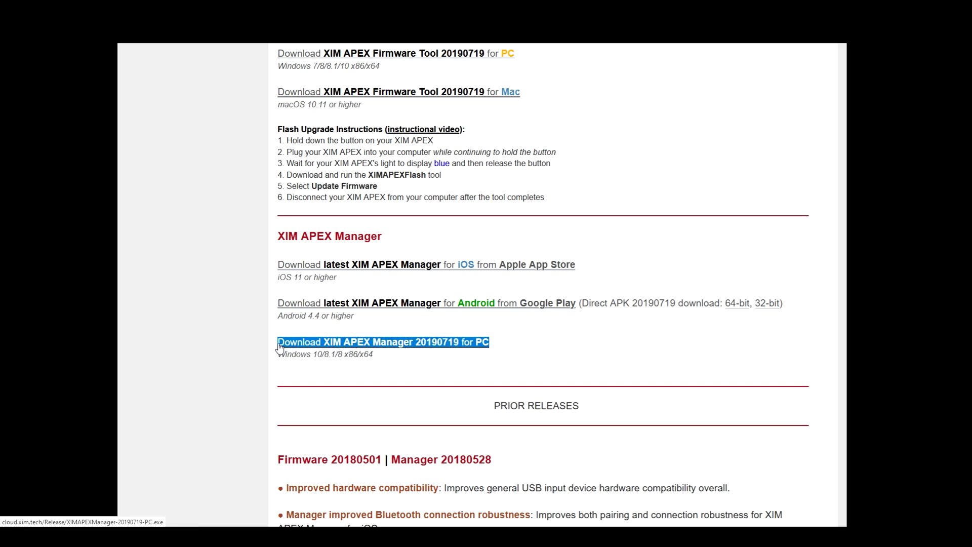
{"action": "left_click", "coordinate": [522, 357]}
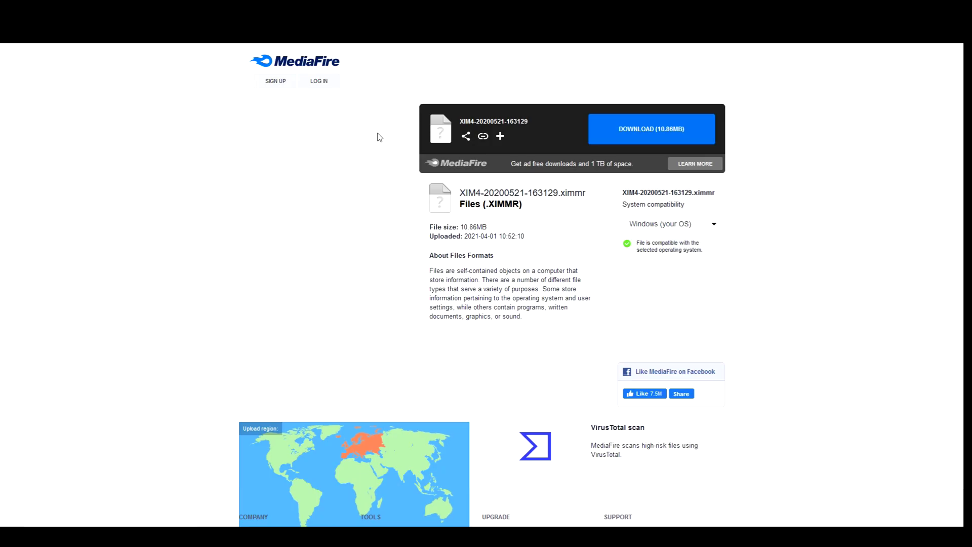
Download XIM4-20200521-163129.ximmr (10.86MB) from MediaFire, then bring up File Explorer at This PC.
{"action": "double_click", "coordinate": [652, 129]}
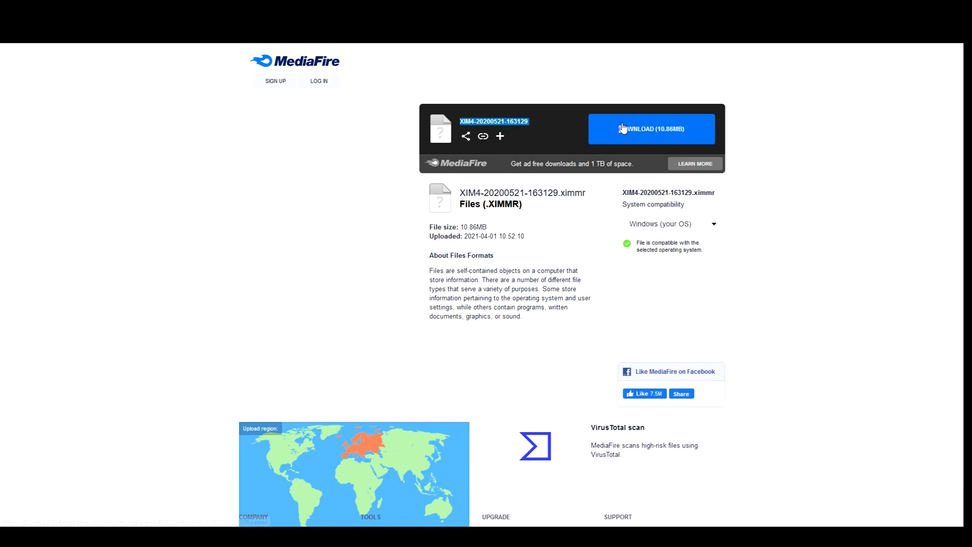
{"action": "left_click", "coordinate": [751, 137]}
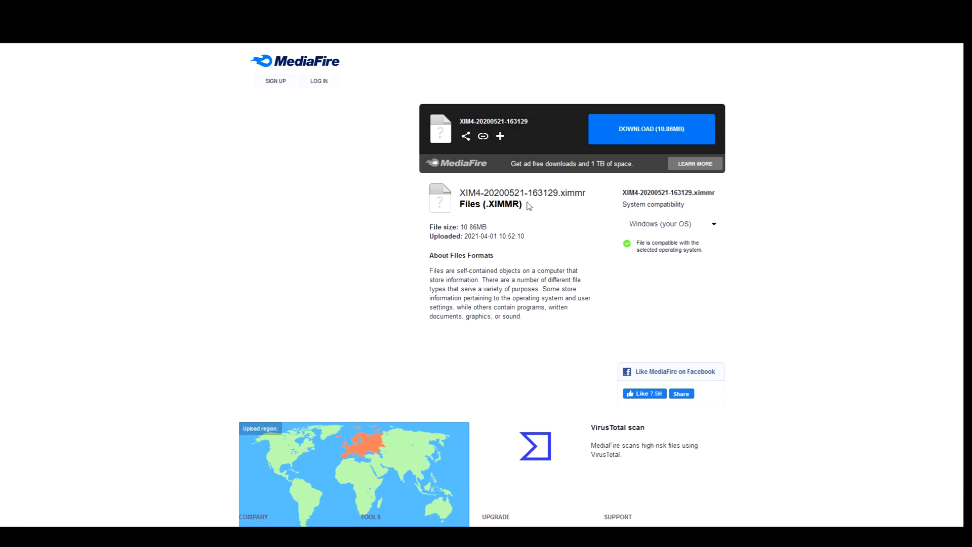
{"action": "triple_click", "coordinate": [506, 203]}
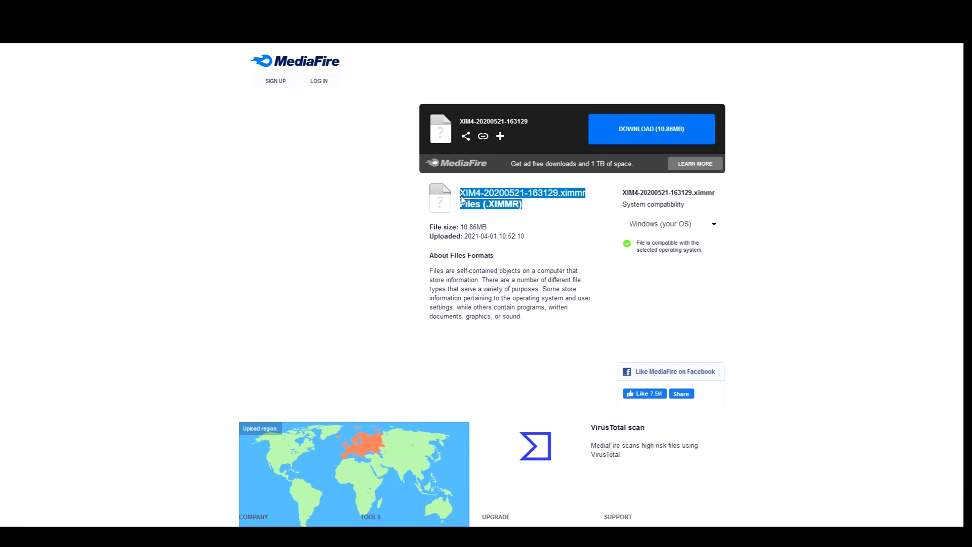
{"action": "left_click", "coordinate": [545, 213]}
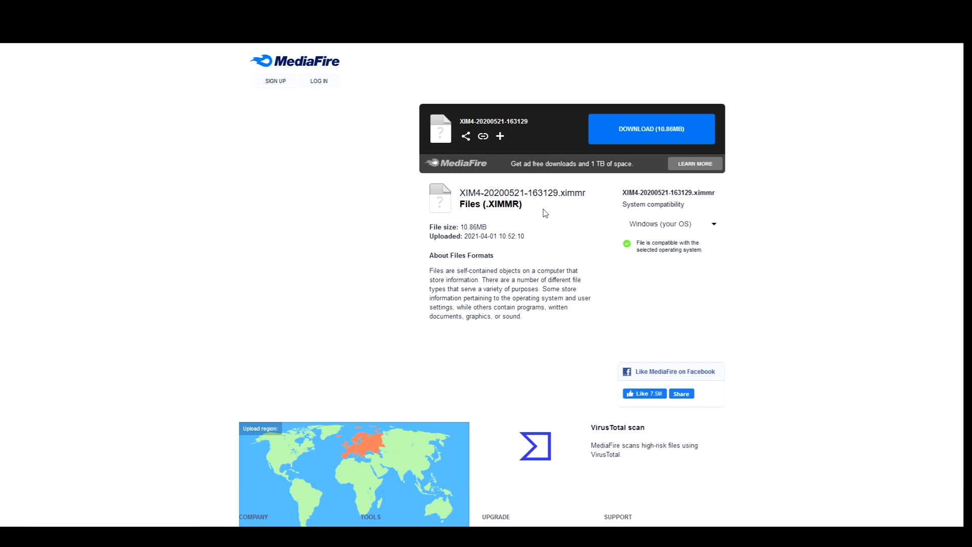
{"action": "key", "text": "super+e"}
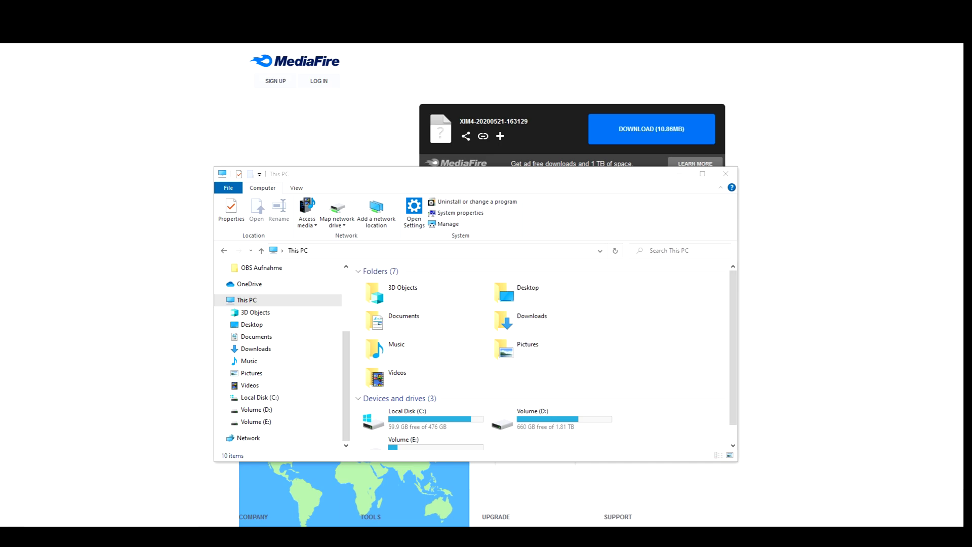
Open Local Disk (C:) and turn on Hidden items so ProgramData shows.
{"action": "left_click", "coordinate": [261, 400]}
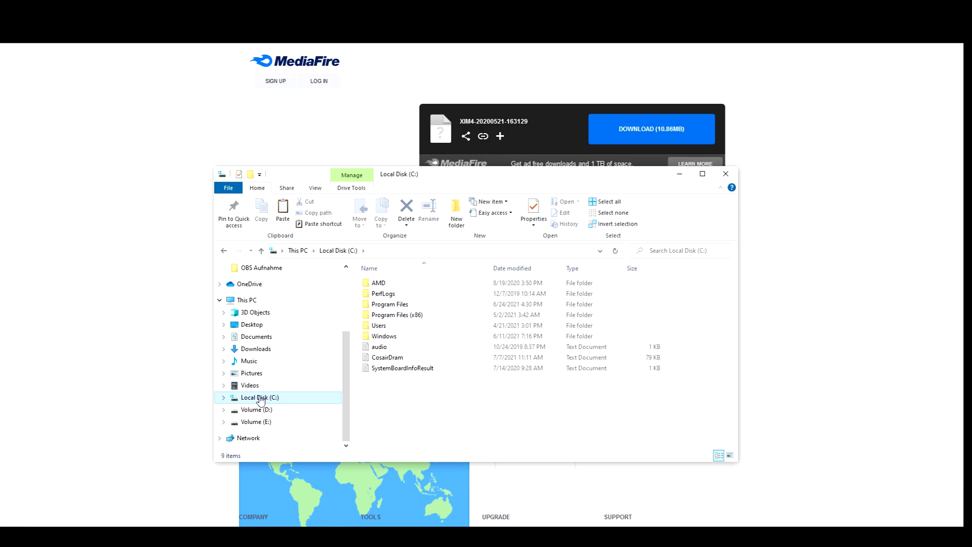
{"action": "left_click", "coordinate": [315, 188]}
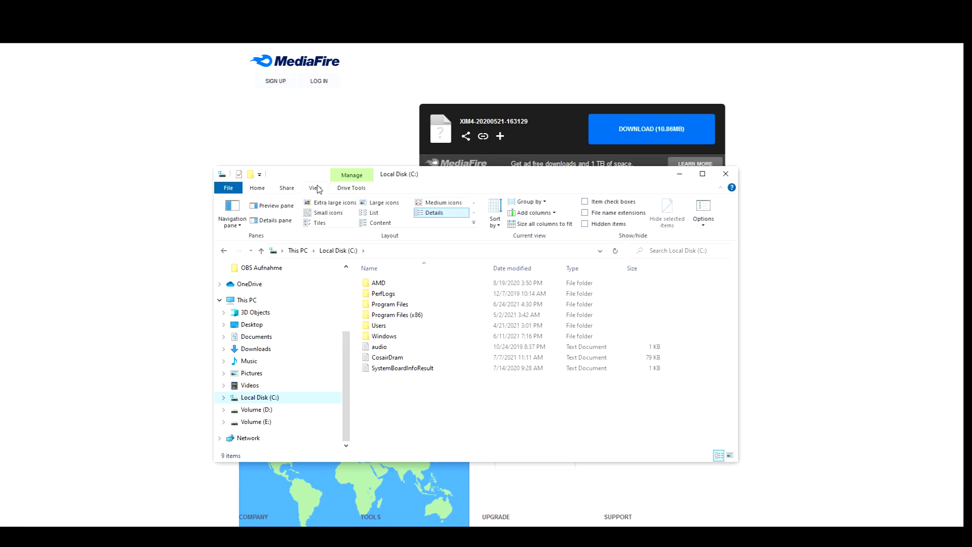
{"action": "left_click", "coordinate": [585, 225]}
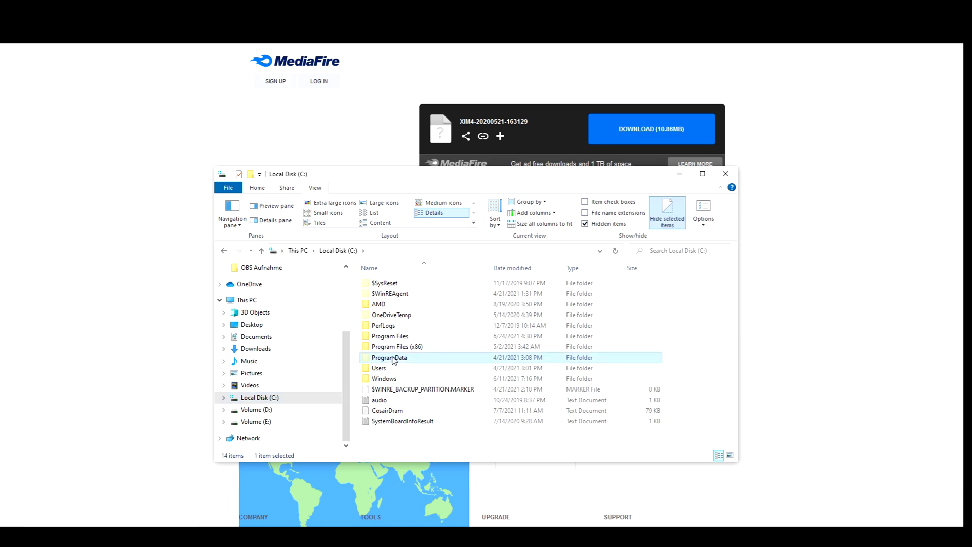
Paste the .ximmr file into ProgramData\XIM Technologies\XIM5.
{"action": "double_click", "coordinate": [395, 357]}
{"action": "scroll", "coordinate": [396, 360], "scroll_direction": "down", "scroll_amount": 5}
{"action": "scroll", "coordinate": [394, 360], "scroll_direction": "down", "scroll_amount": 7}
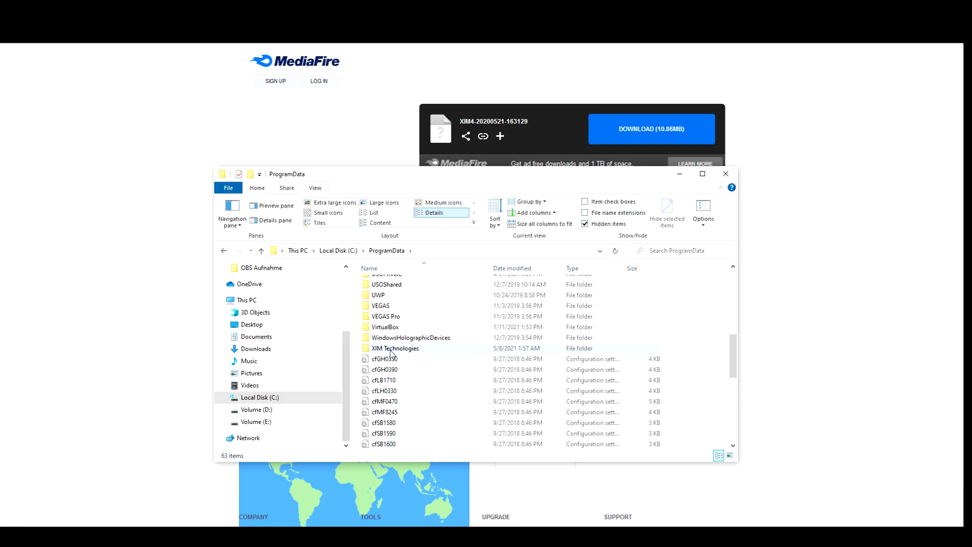
{"action": "double_click", "coordinate": [393, 349]}
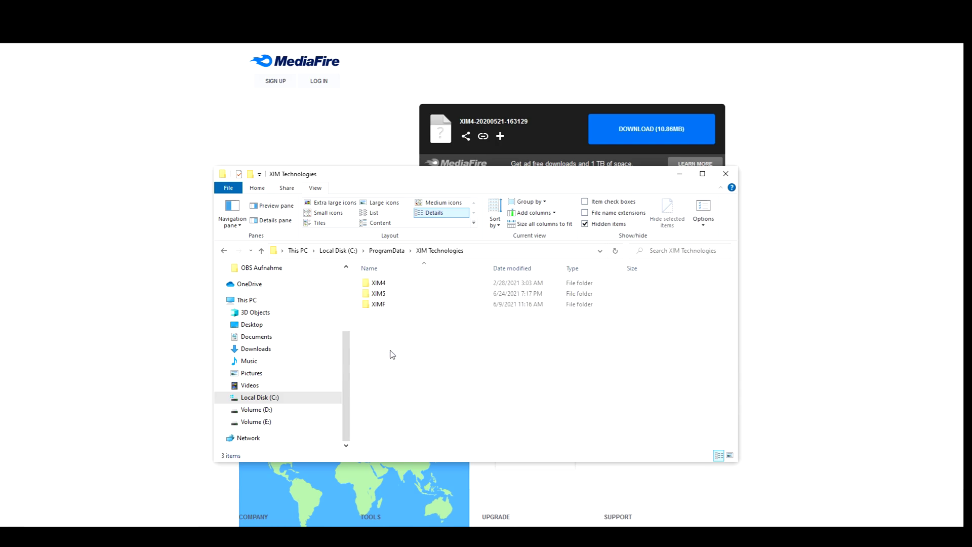
{"action": "double_click", "coordinate": [380, 295]}
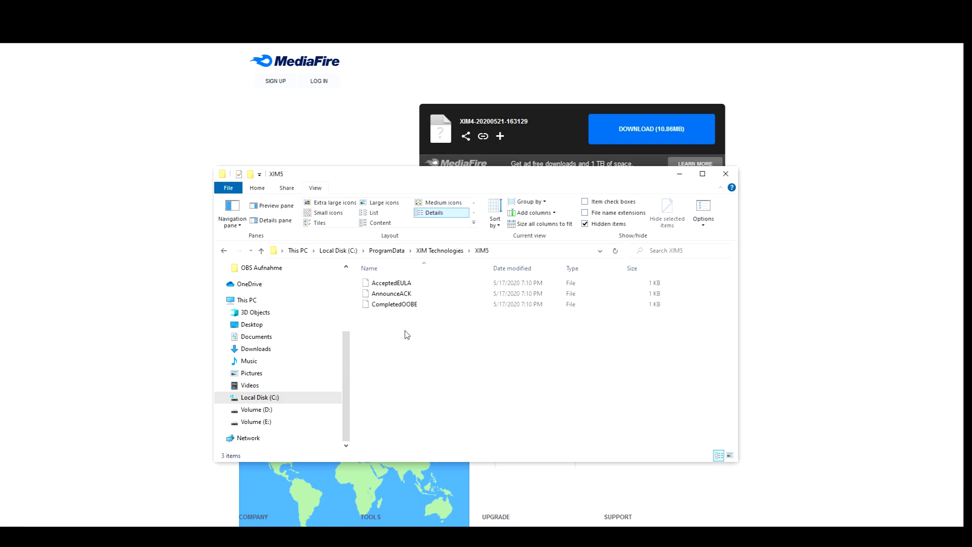
{"action": "key", "text": "ctrl+v"}
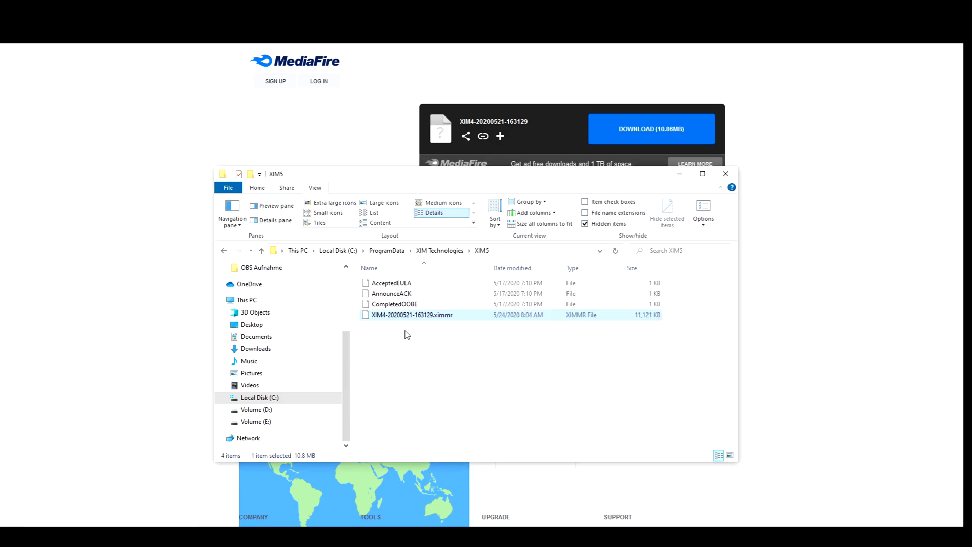
{"action": "left_click", "coordinate": [408, 335]}
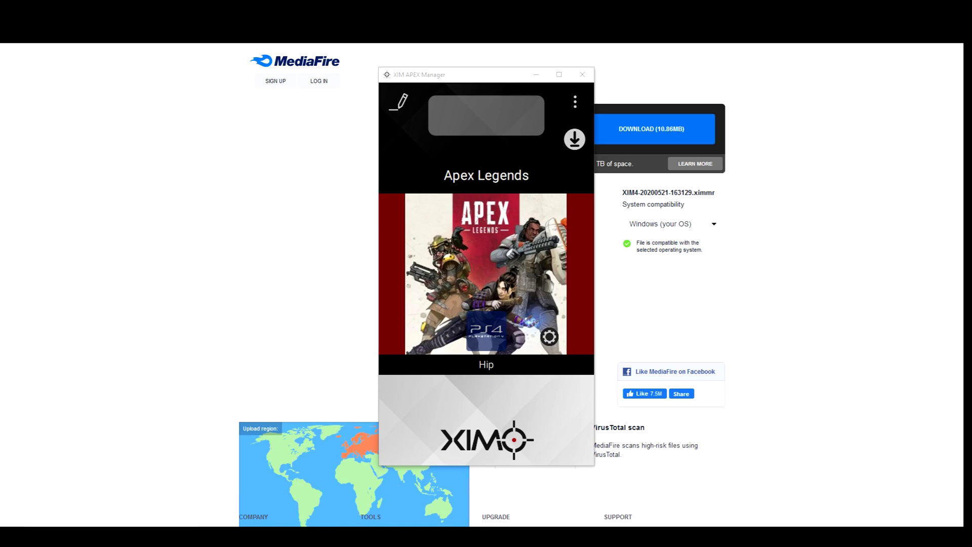
{"action": "left_click", "coordinate": [576, 101]}
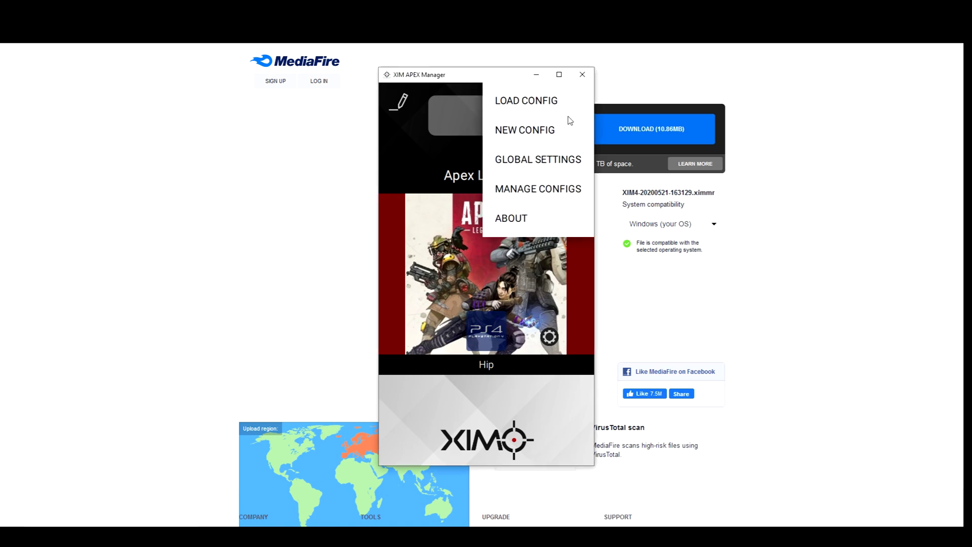
{"action": "left_click", "coordinate": [511, 218]}
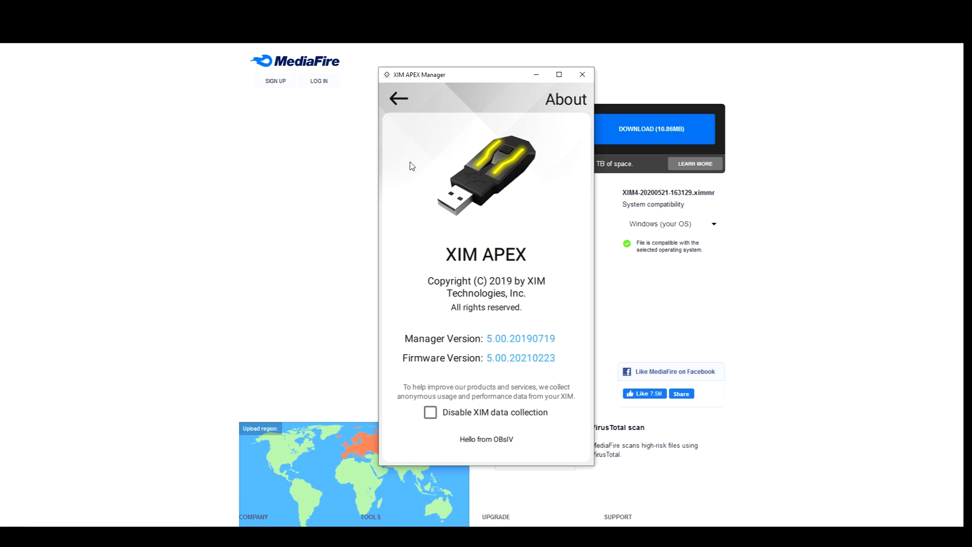
{"action": "left_click", "coordinate": [399, 100]}
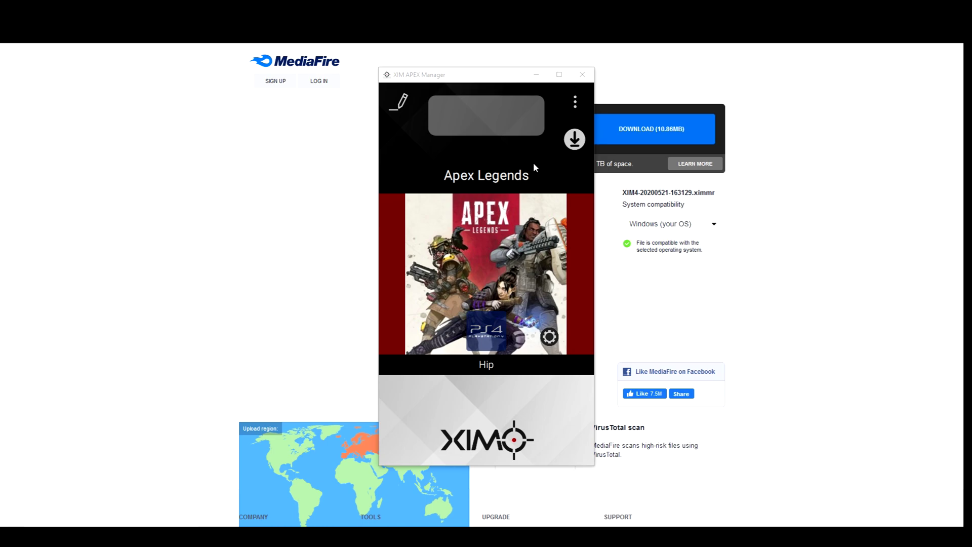
Create a new PS4 Apex Legends config, ApexL-Hip-P4.2, decline the settings info, and close the manager.
{"action": "left_click", "coordinate": [575, 101]}
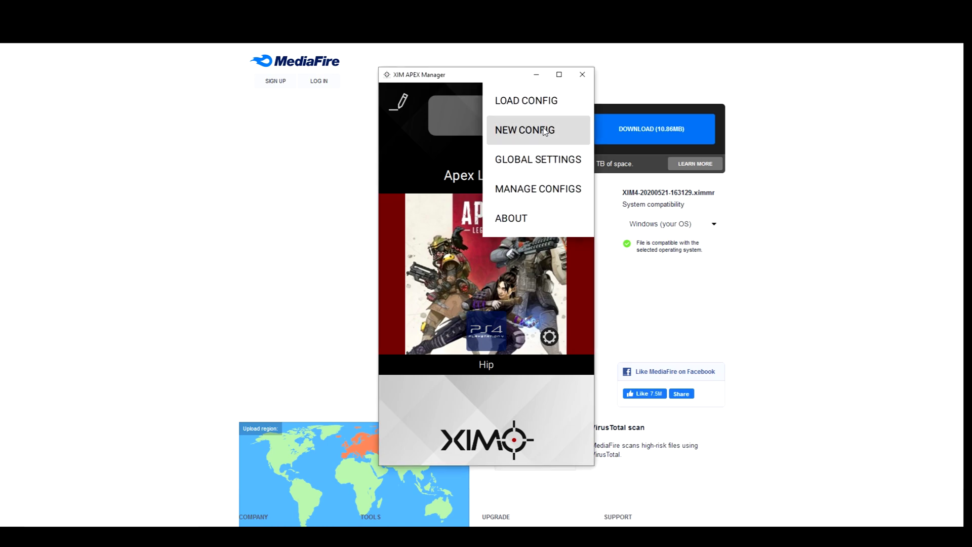
{"action": "left_click", "coordinate": [545, 130]}
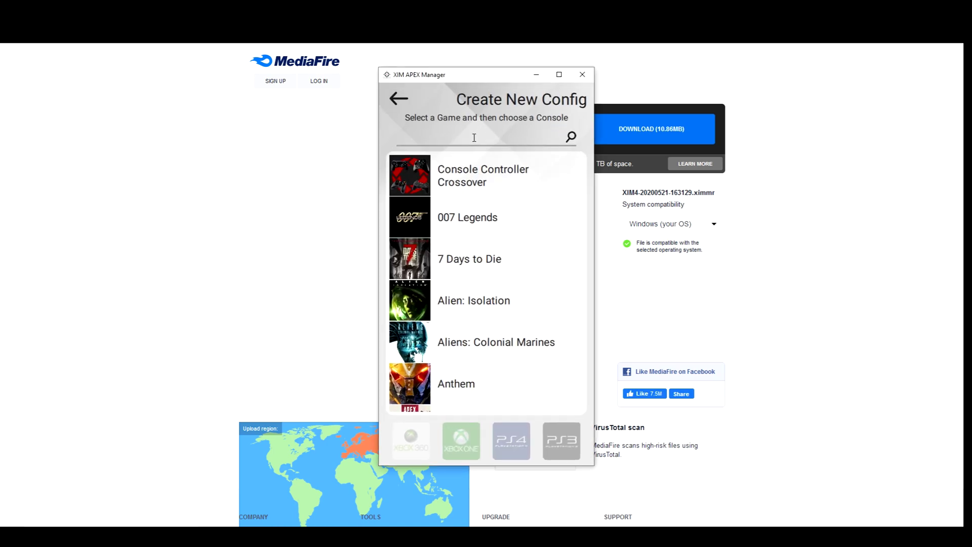
{"action": "type", "text": "legends"}
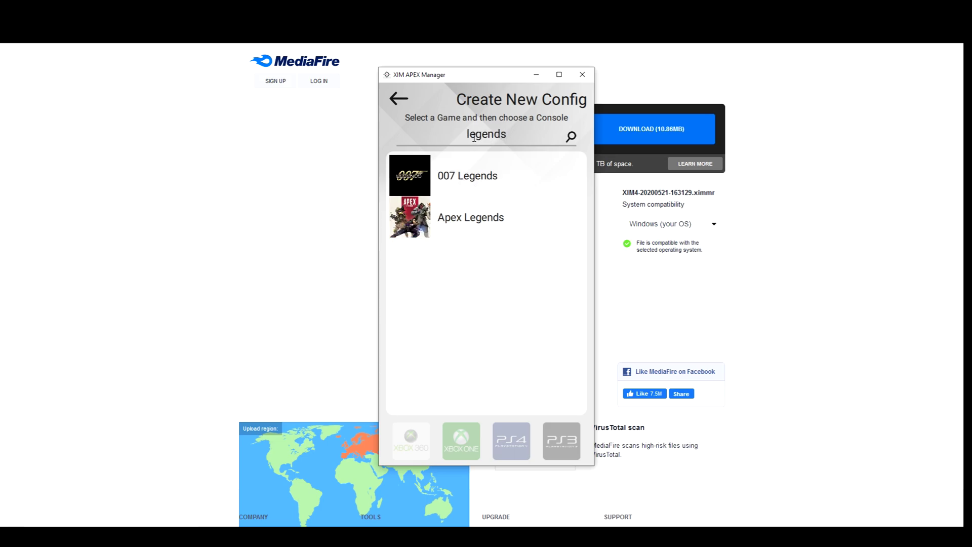
{"action": "left_click", "coordinate": [463, 218]}
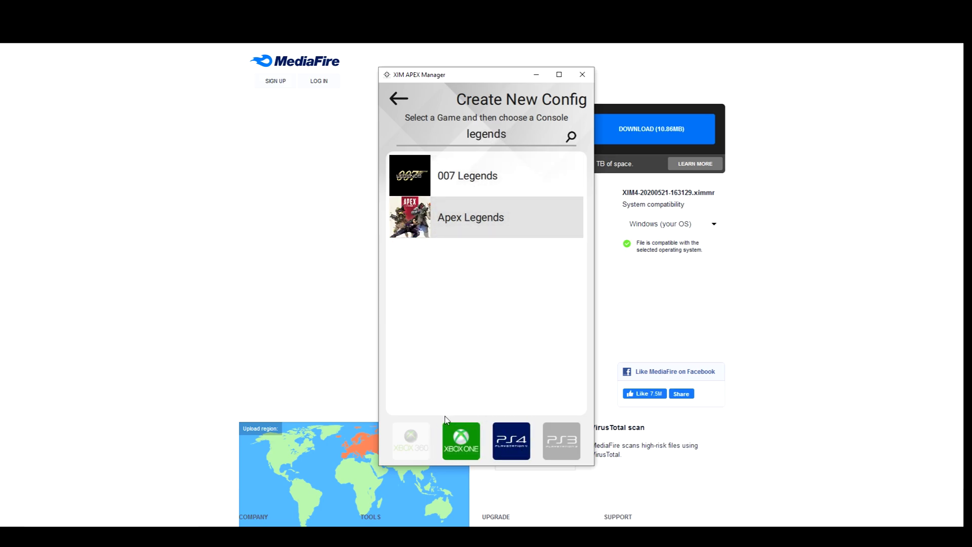
{"action": "left_click", "coordinate": [513, 439]}
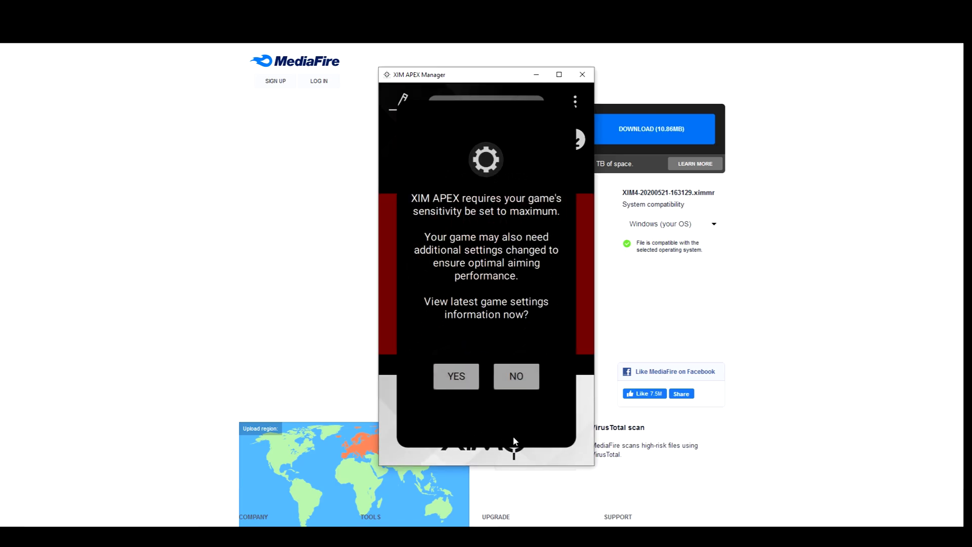
{"action": "left_click", "coordinate": [513, 377]}
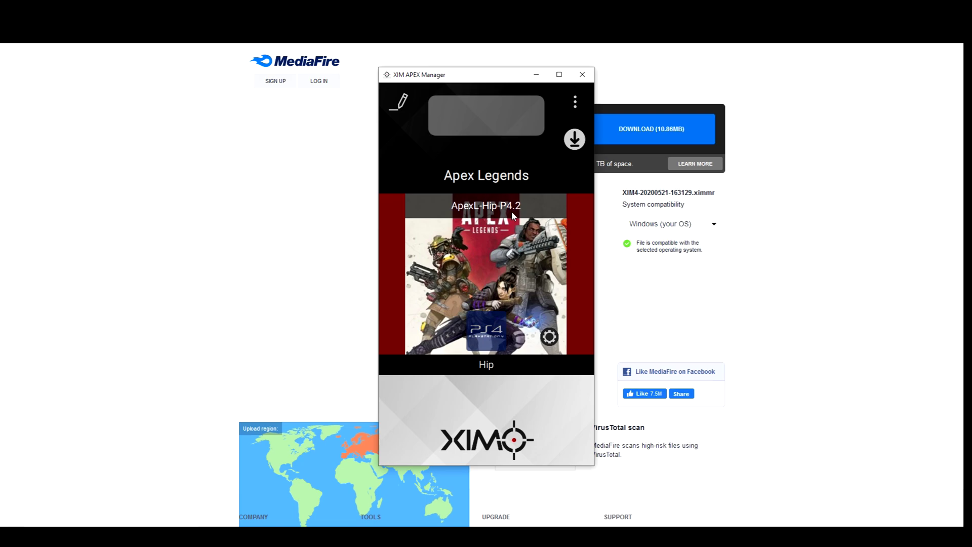
{"action": "left_click", "coordinate": [582, 75]}
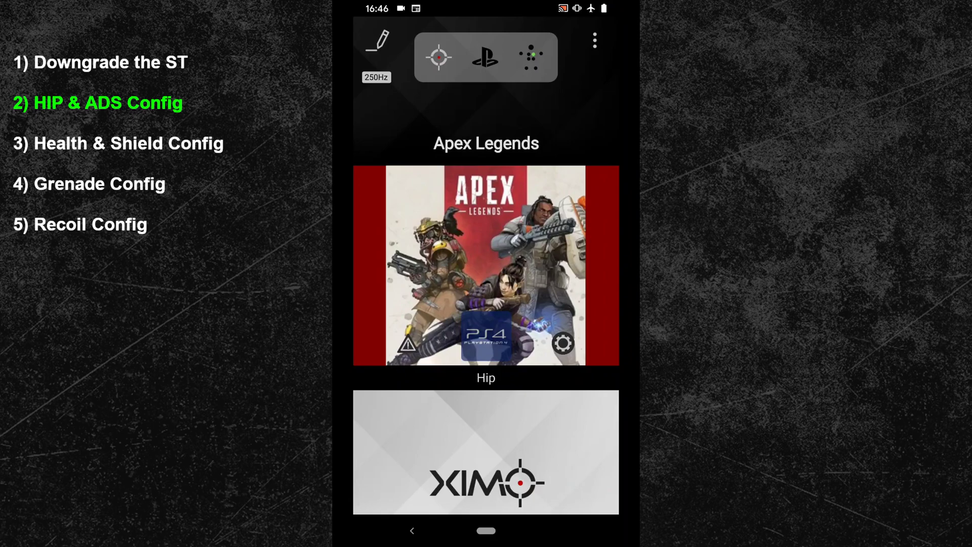
Save Global Settings with expert configuration enabled and 250Hz response rate, returning to Apex Legends.
{"action": "left_click", "coordinate": [594, 40]}
{"action": "left_click", "coordinate": [550, 112]}
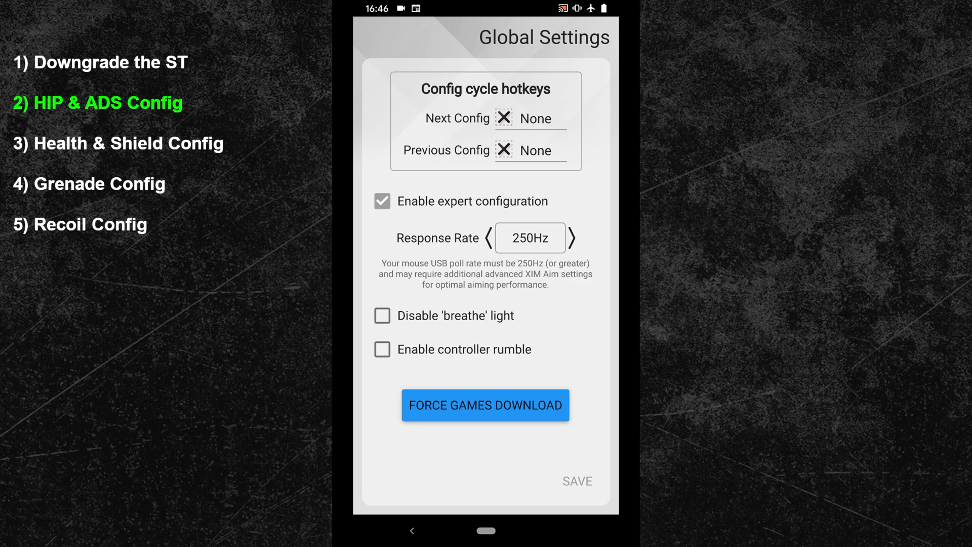
{"action": "left_click", "coordinate": [382, 201]}
{"action": "left_click", "coordinate": [382, 201]}
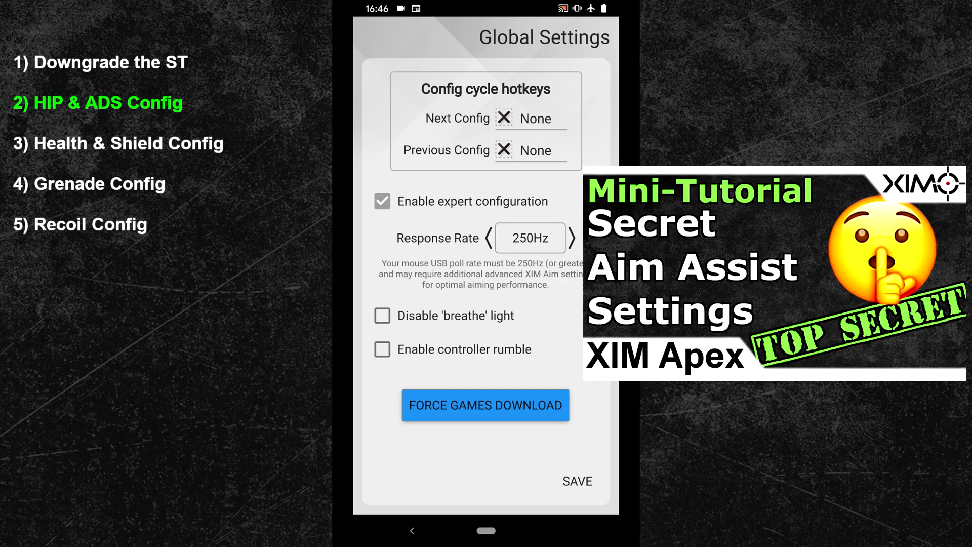
{"action": "left_click", "coordinate": [530, 237]}
{"action": "left_click", "coordinate": [486, 401]}
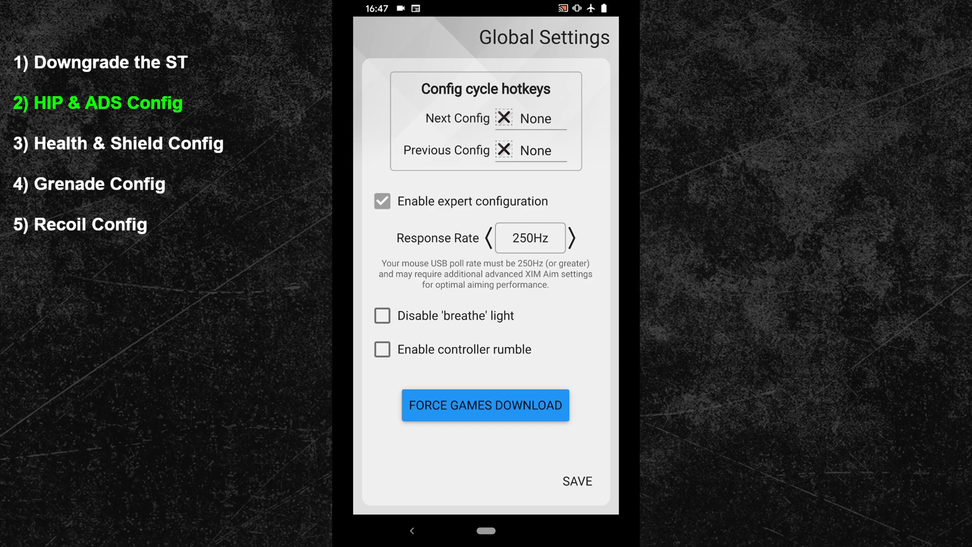
{"action": "left_click", "coordinate": [577, 481]}
{"action": "left_click", "coordinate": [412, 531]}
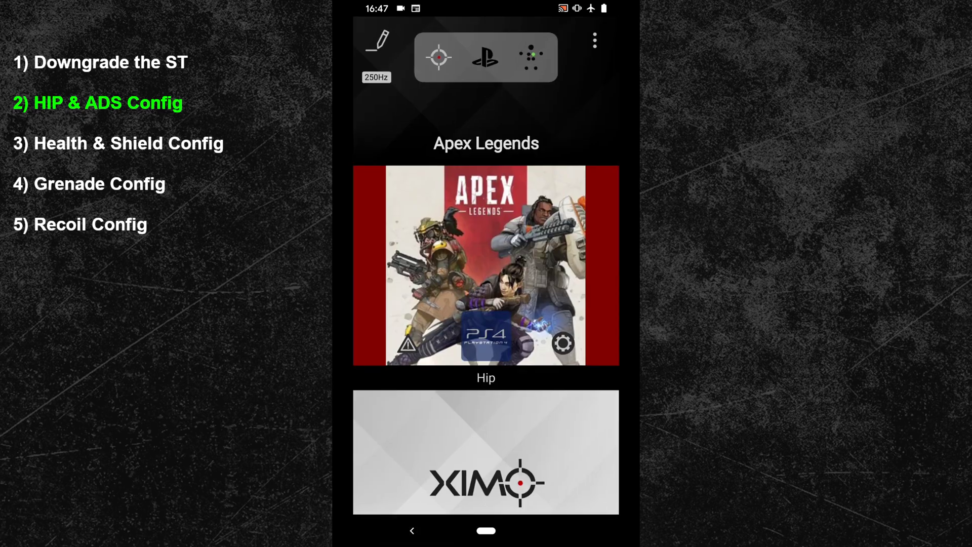